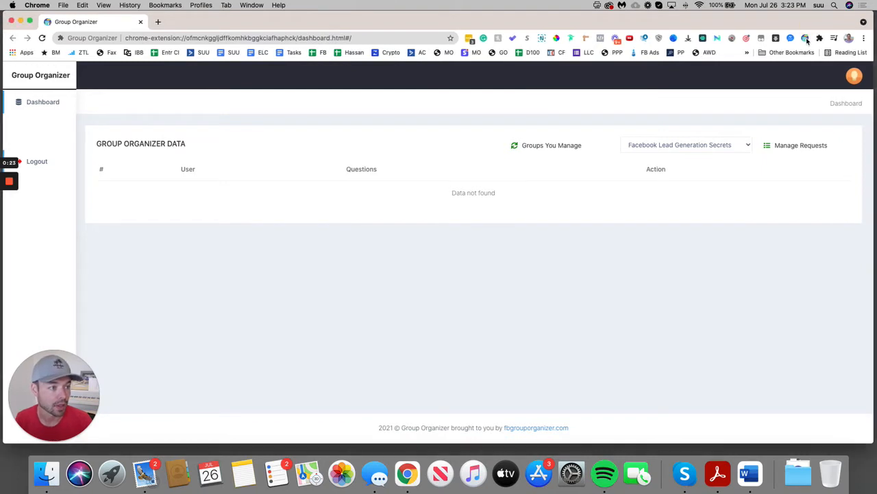
left_click(807, 40)
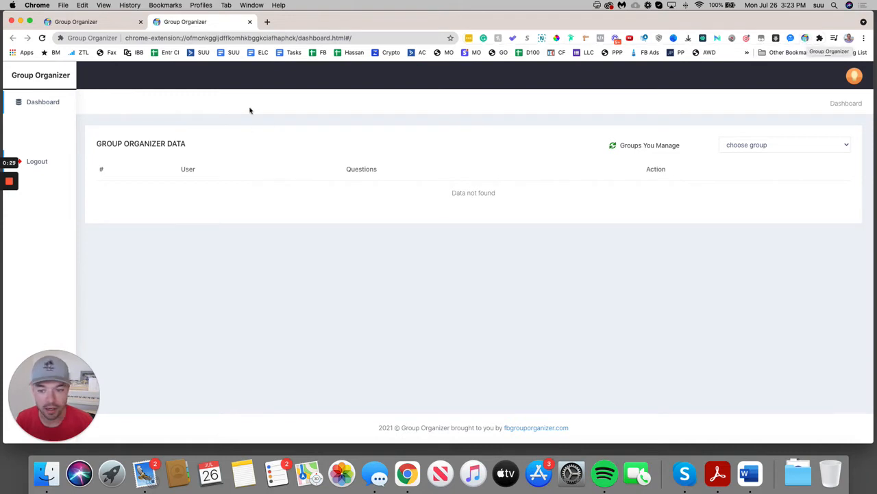
left_click(805, 38)
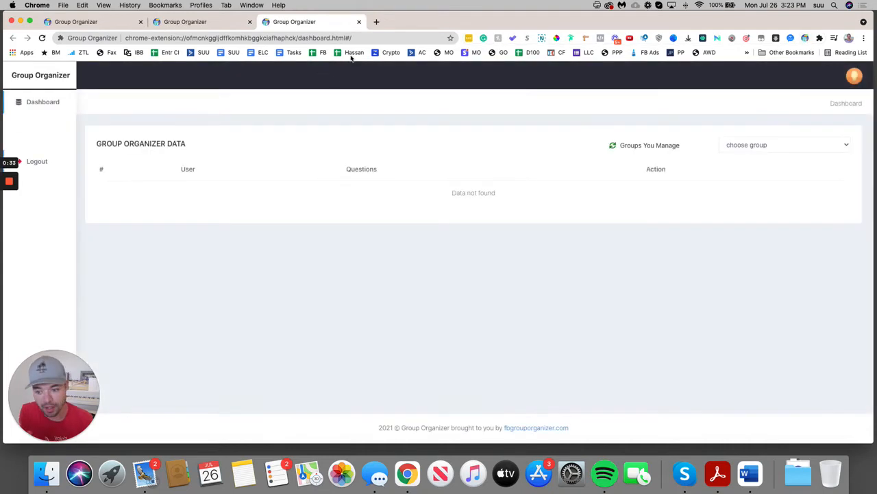
left_click(359, 22)
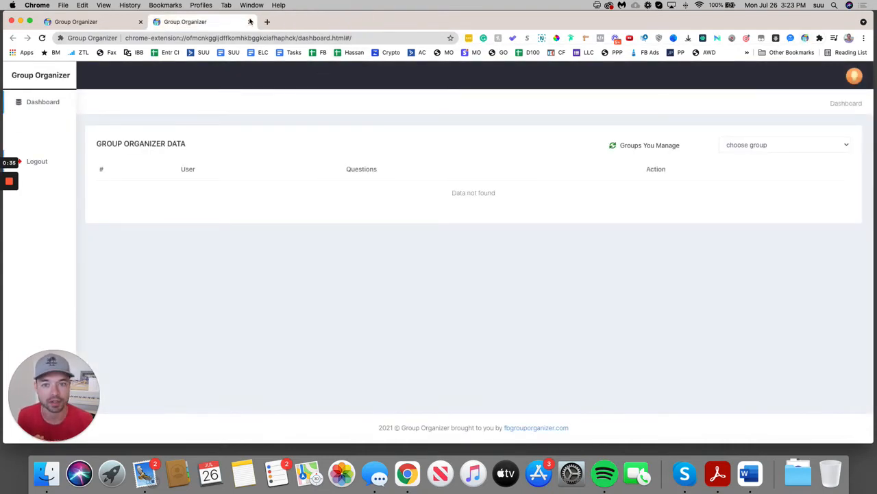
left_click(251, 23)
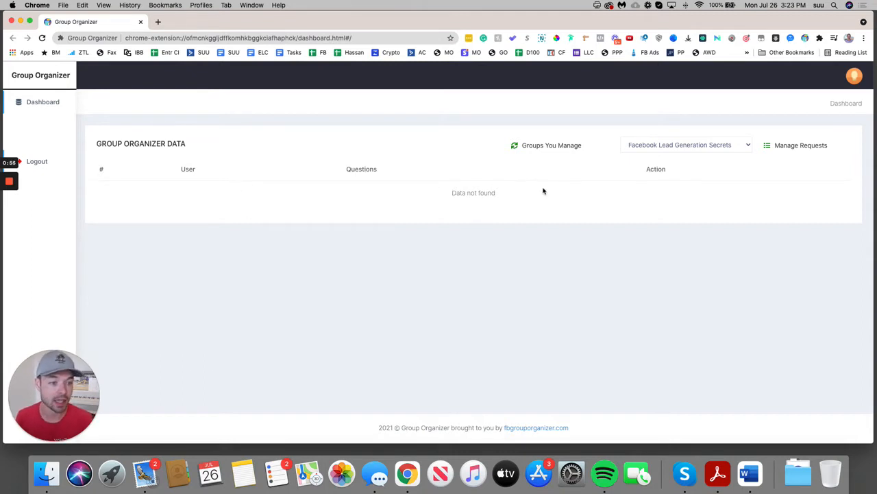
Scan for the Facebook groups you manage and dismiss the completion notice
left_click(537, 148)
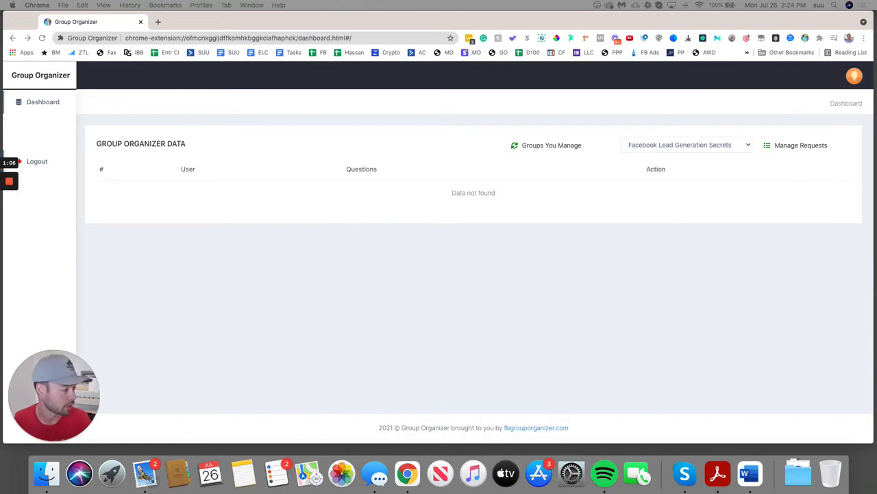
left_click_drag(468, 274, 504, 240)
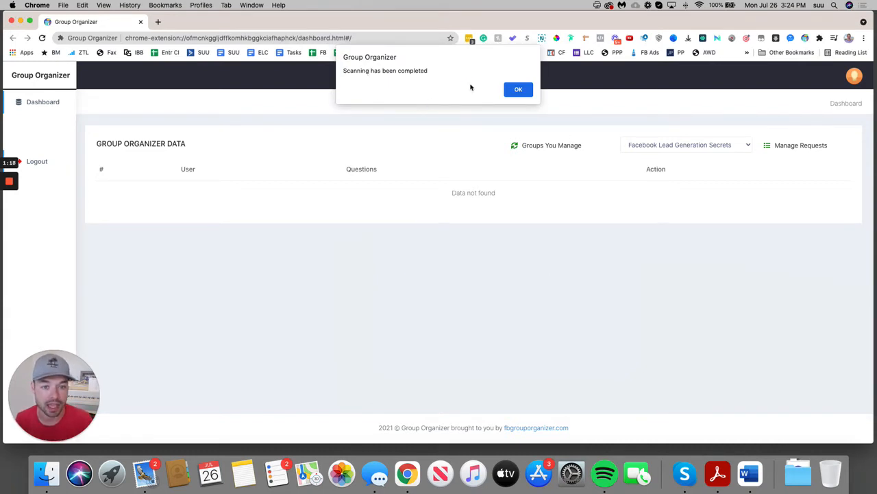
left_click(518, 89)
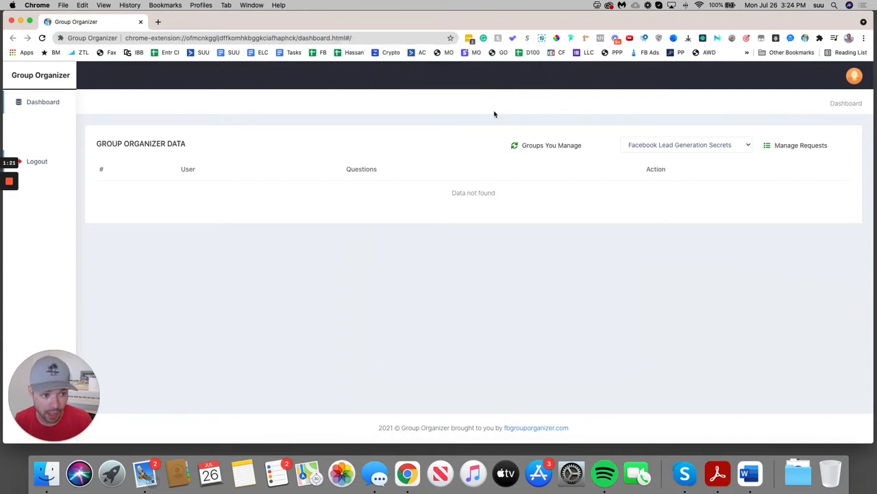
Choose the Facebook Lead Generation Secrets group and open its member requests page on Facebook
left_click(748, 146)
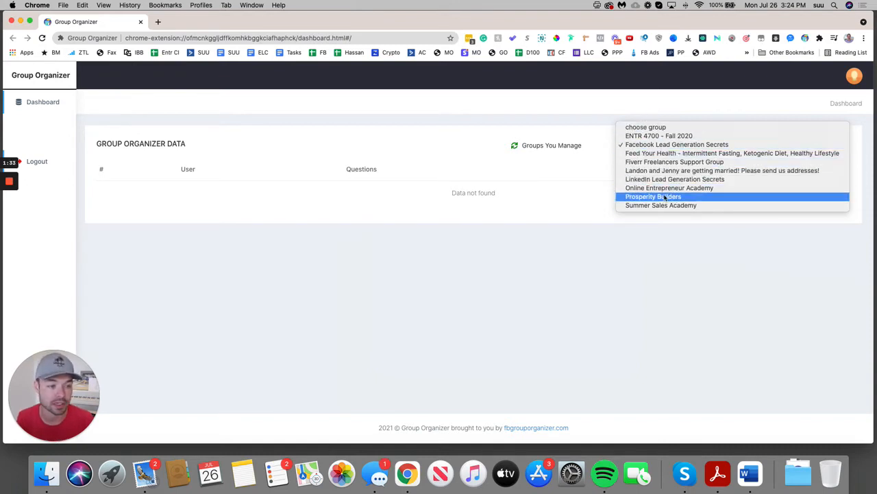
left_click(658, 144)
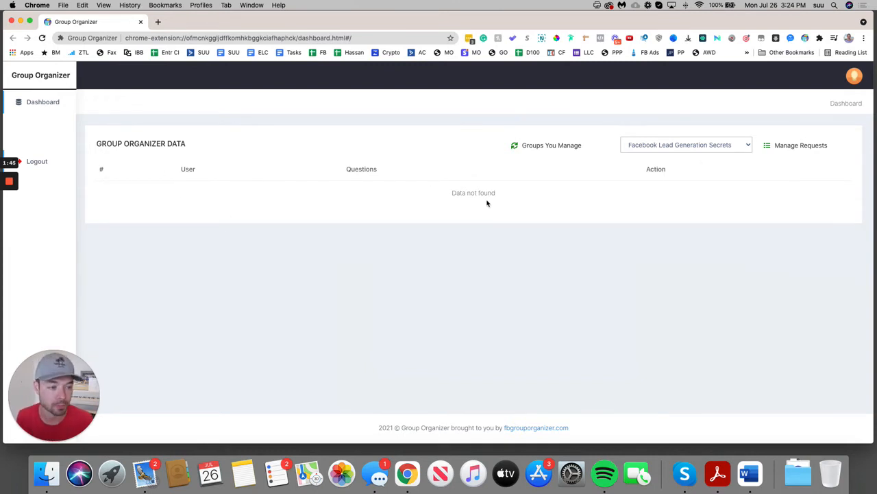
left_click(795, 146)
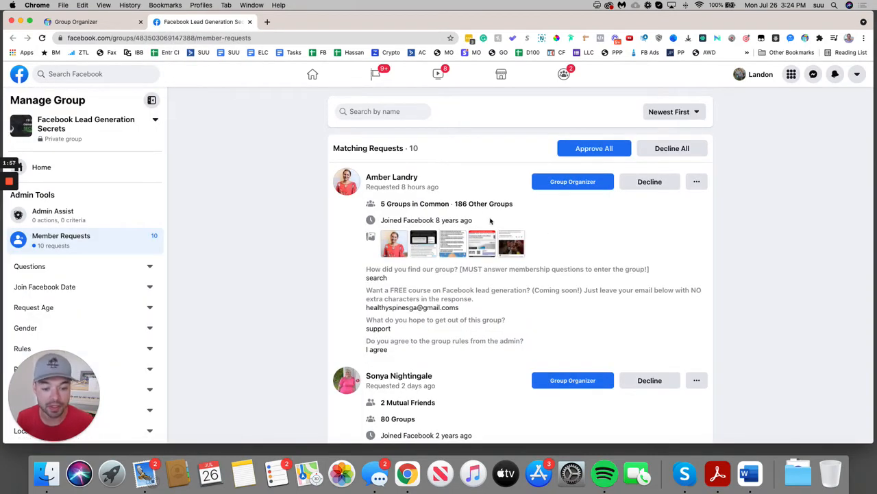
Approve the nine newest member requests one by one through Group Organizer, leaving only the oldest request pending
scroll(466, 216, "down", 1)
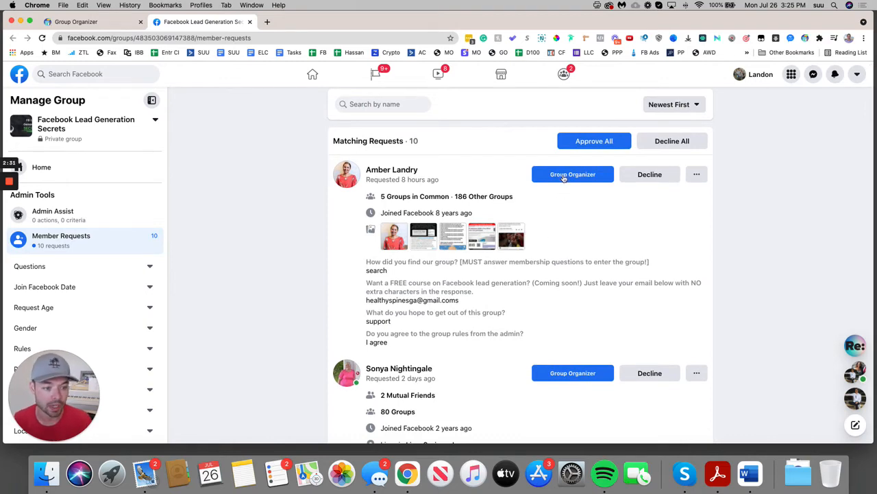
left_click(563, 179)
left_click(561, 176)
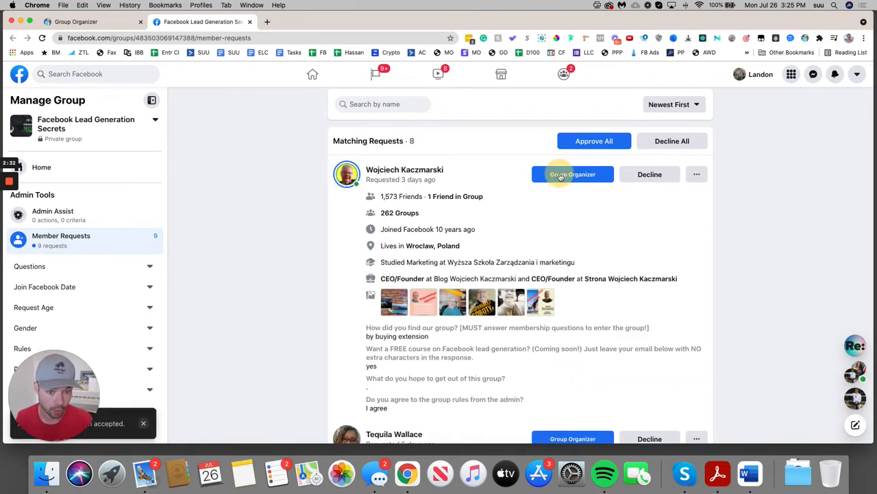
left_click(558, 180)
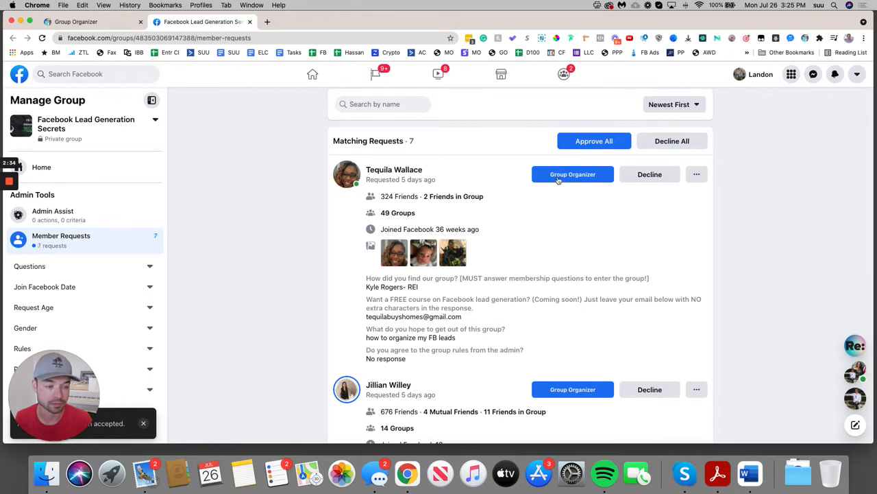
left_click(555, 180)
left_click(552, 179)
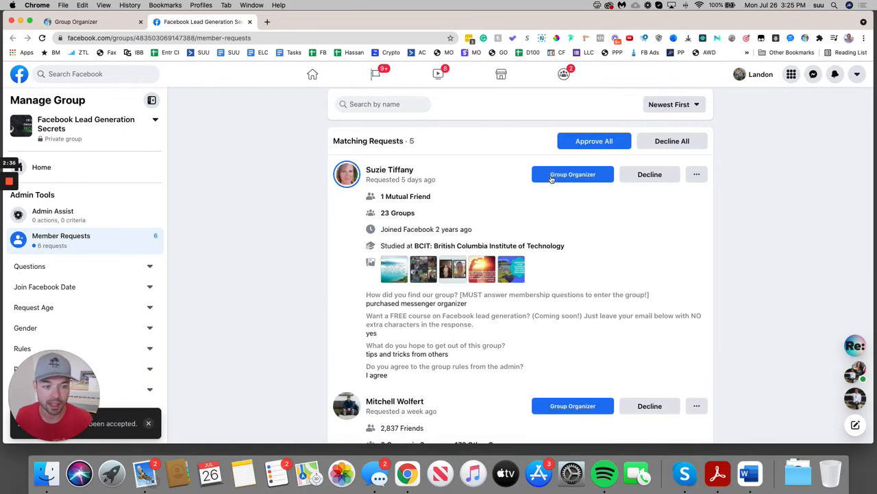
left_click(552, 179)
left_click(551, 178)
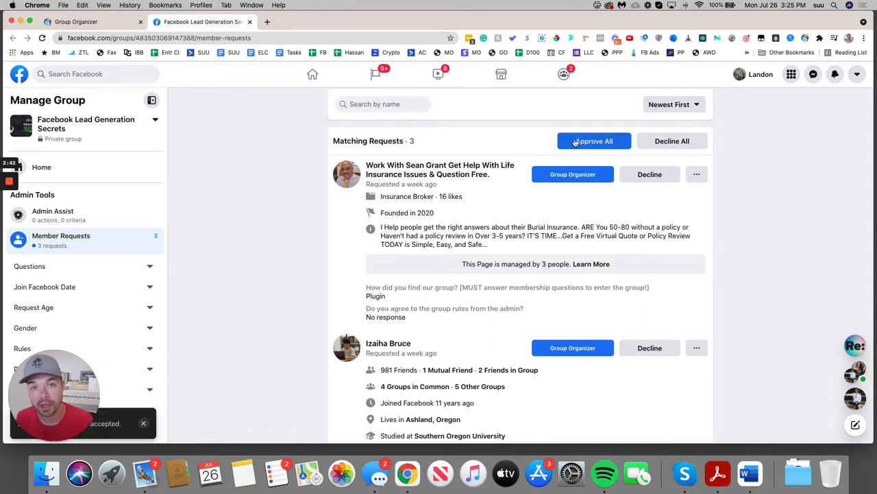
left_click(556, 178)
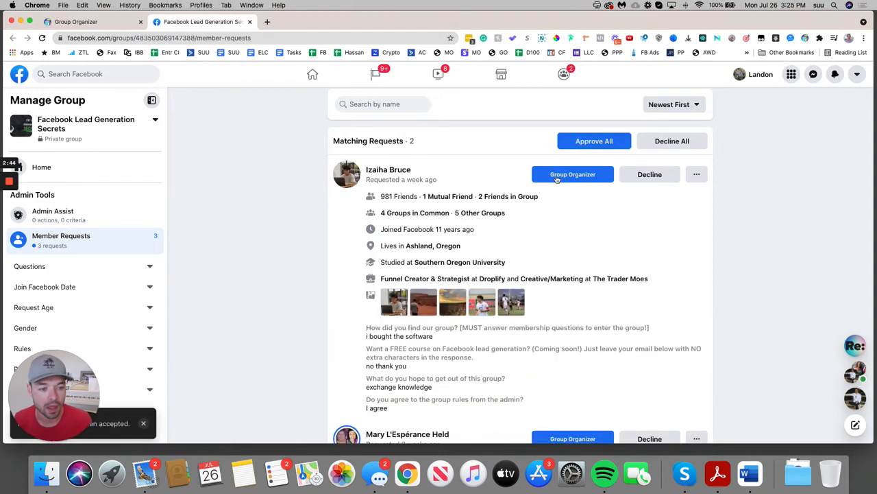
left_click(555, 177)
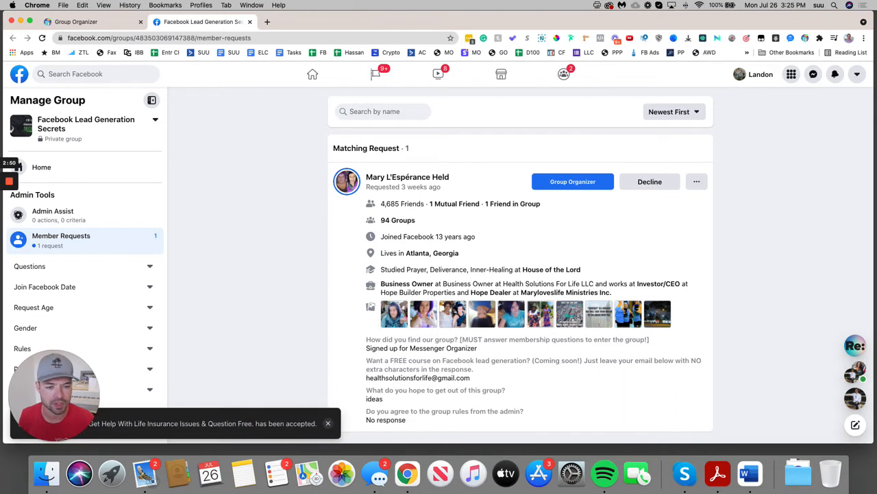
Return to the Group Organizer dashboard, reload it, and load the data for the Facebook Lead Generation Secrets group
mouse_move(469, 203)
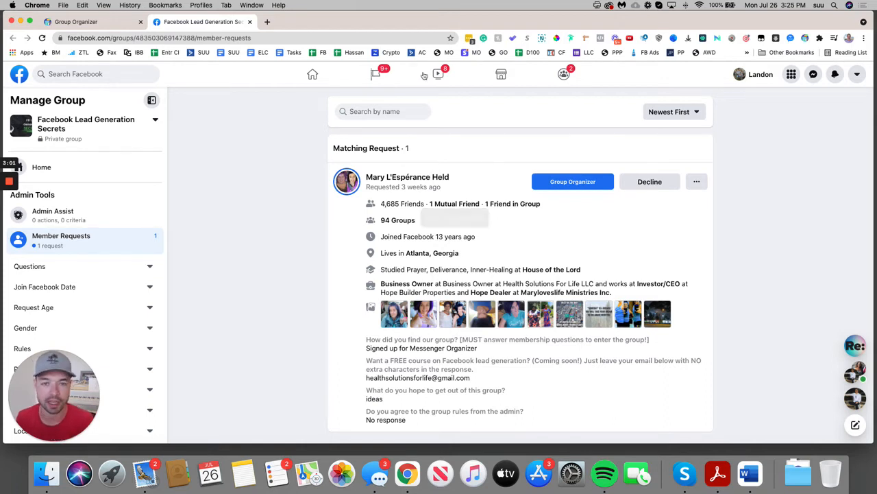
left_click(102, 25)
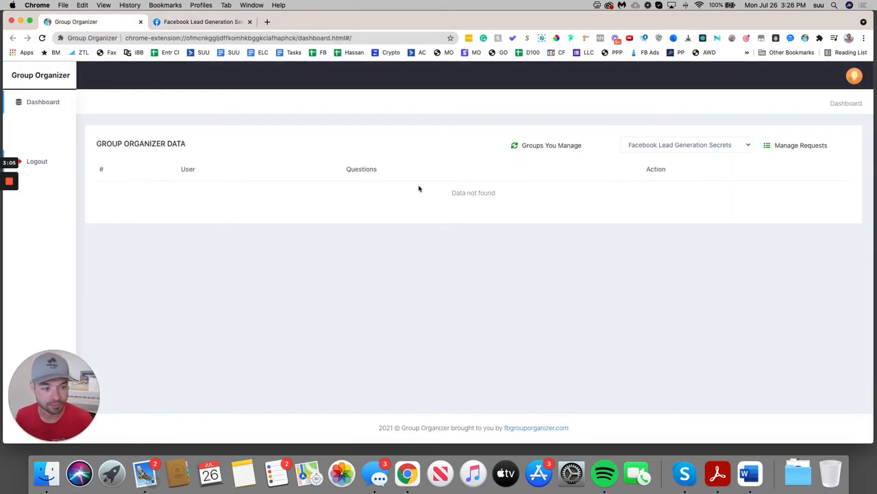
left_click(42, 39)
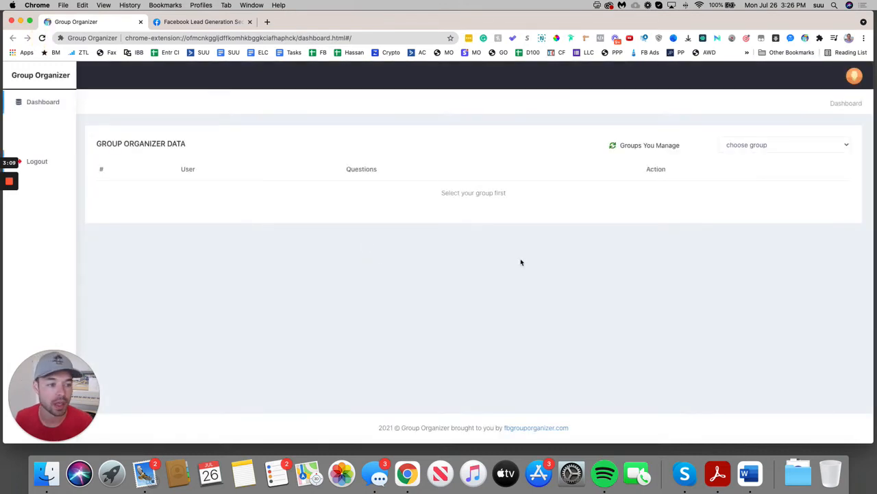
left_click(767, 145)
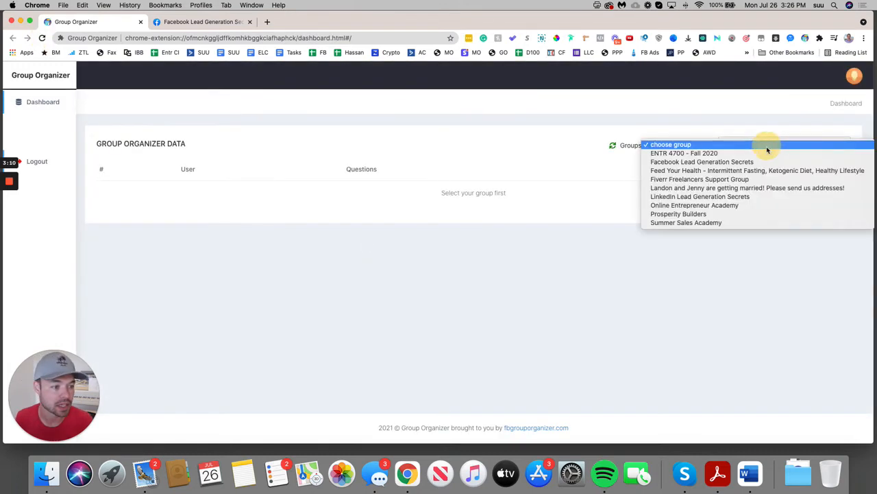
left_click(712, 161)
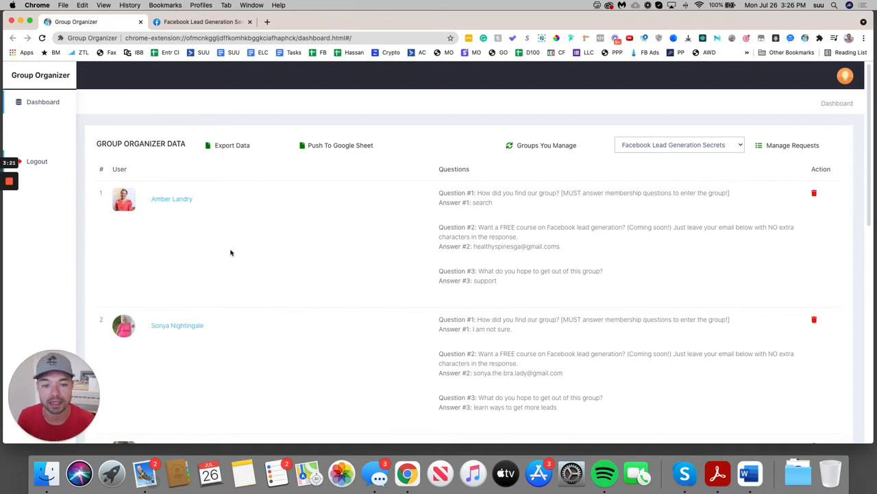
Review the collected member entries and their answers to the membership questions, including the e-mail answers
scroll(231, 252, "down", 1)
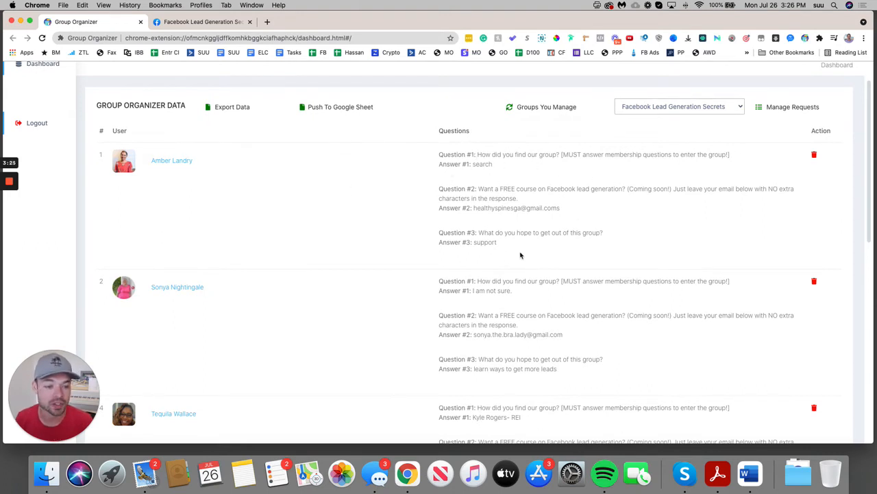
triple_click(488, 210)
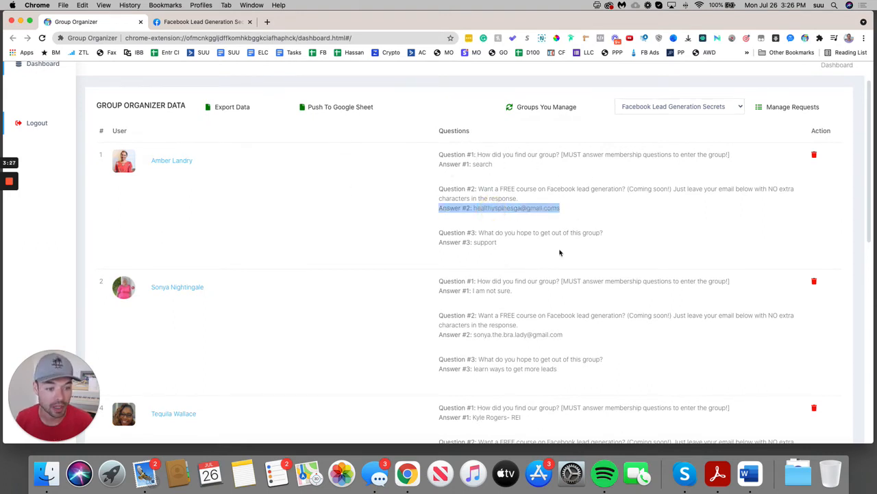
scroll(546, 254, "down", 7)
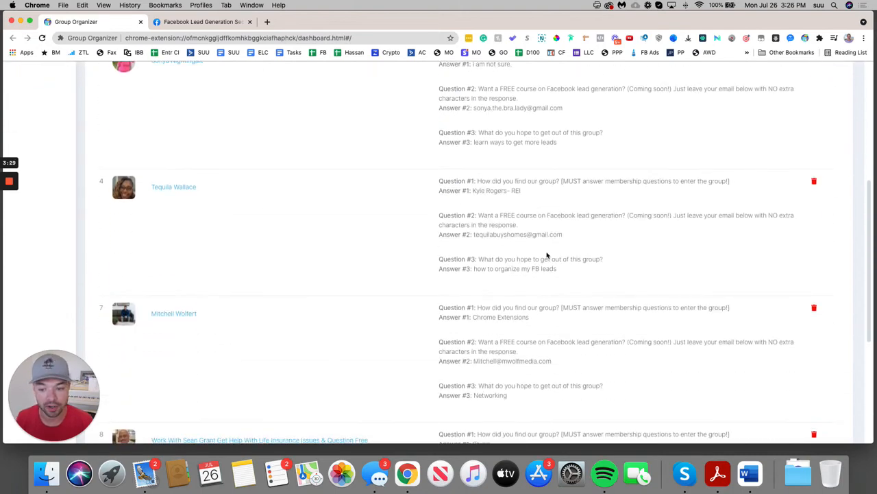
scroll(546, 256, "down", 7)
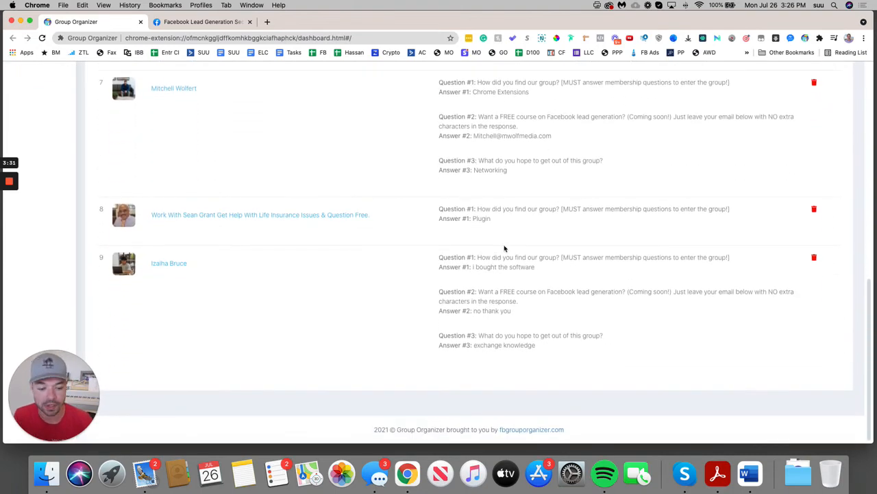
scroll(505, 249, "up", 8)
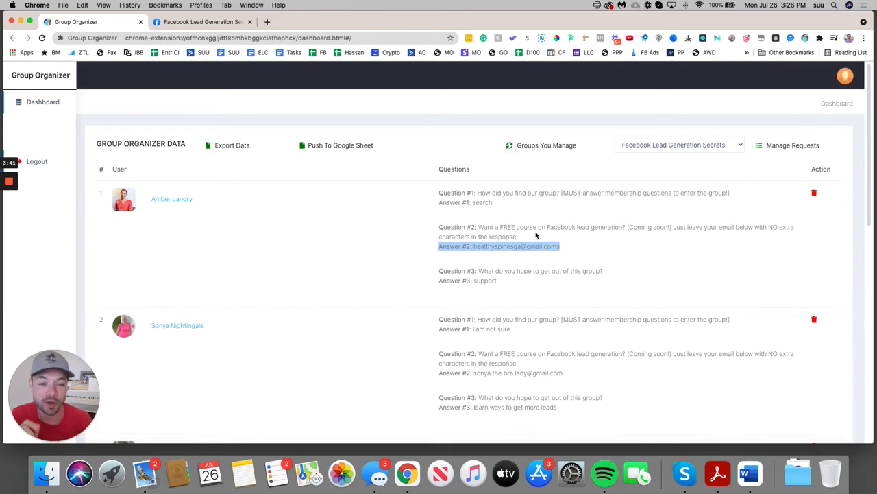
Export the Facebook Lead Generation Secrets member data as an XLSX file
left_click(230, 153)
left_click(230, 145)
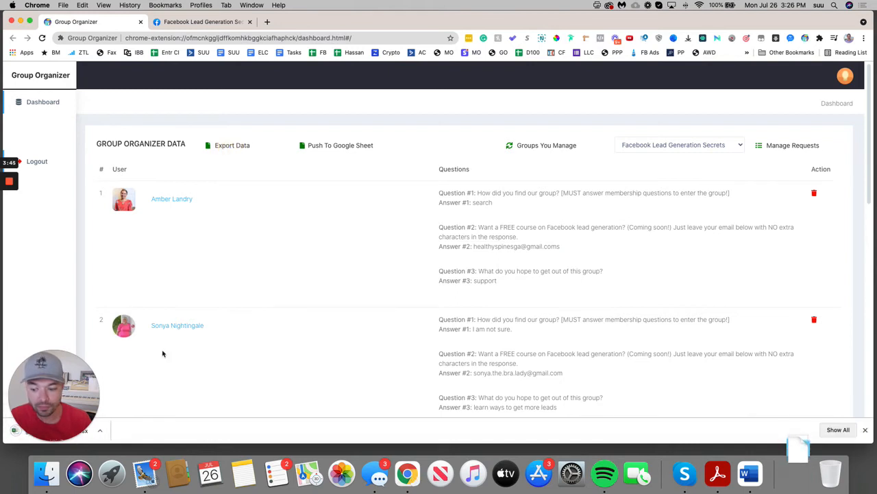
left_click_drag(68, 388, 384, 364)
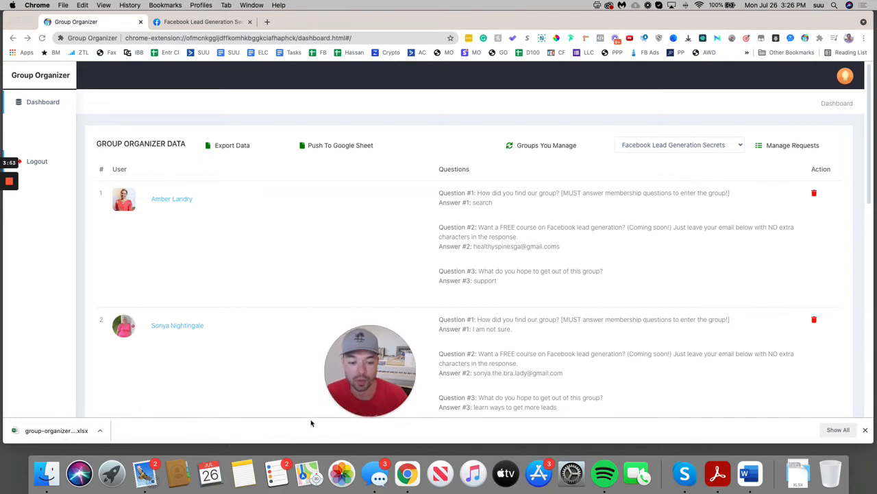
left_click_drag(366, 415, 50, 400)
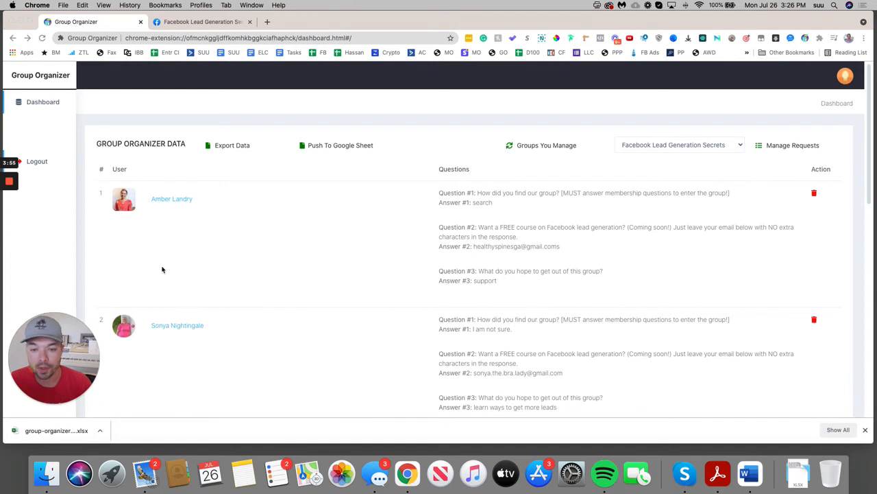
View the Google Sheet link form for pushing the member data, and close it without entering a link
left_click(332, 153)
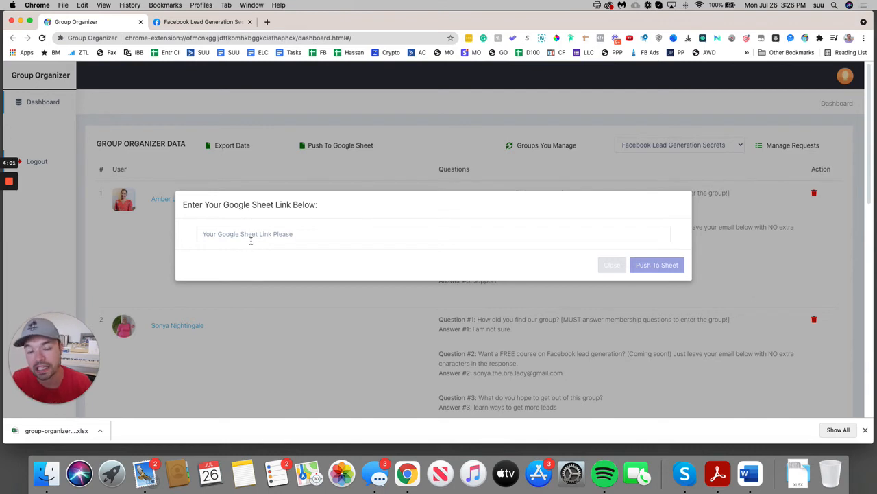
left_click(255, 236)
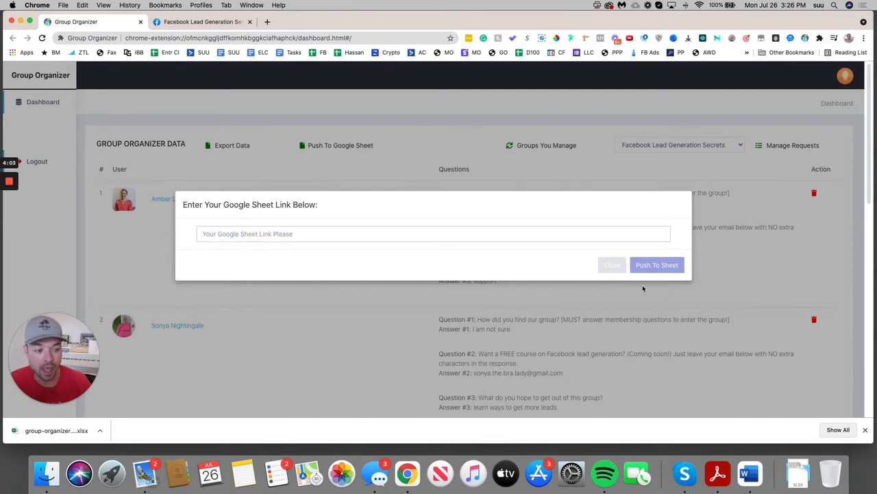
left_click(612, 266)
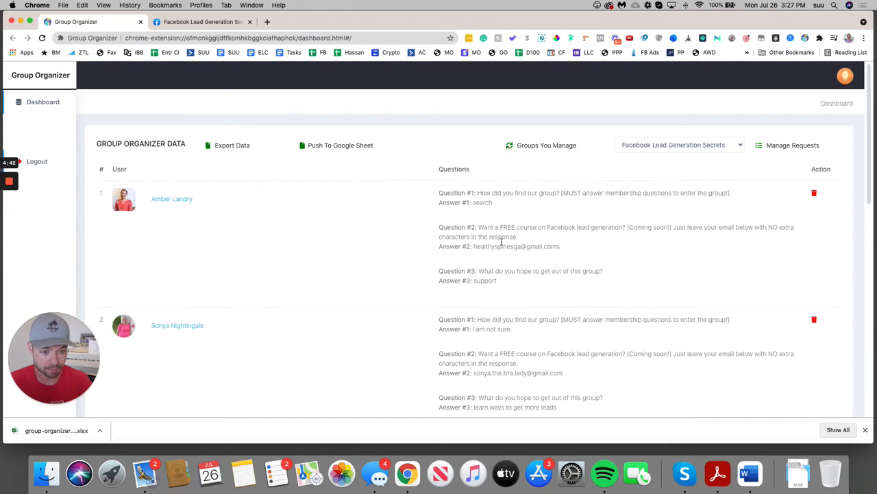
Check the member requests of the Feed Your Health group, and switch the dashboard back to Facebook Lead Generation Secrets
left_click(661, 149)
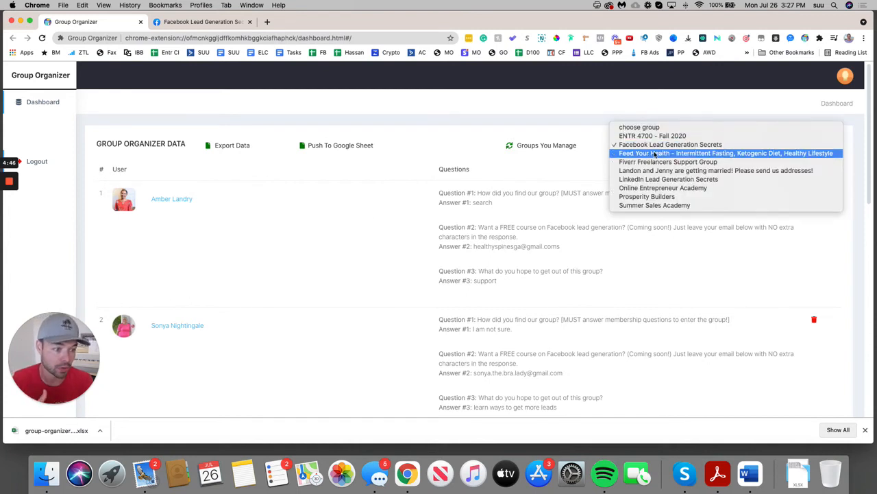
left_click(646, 153)
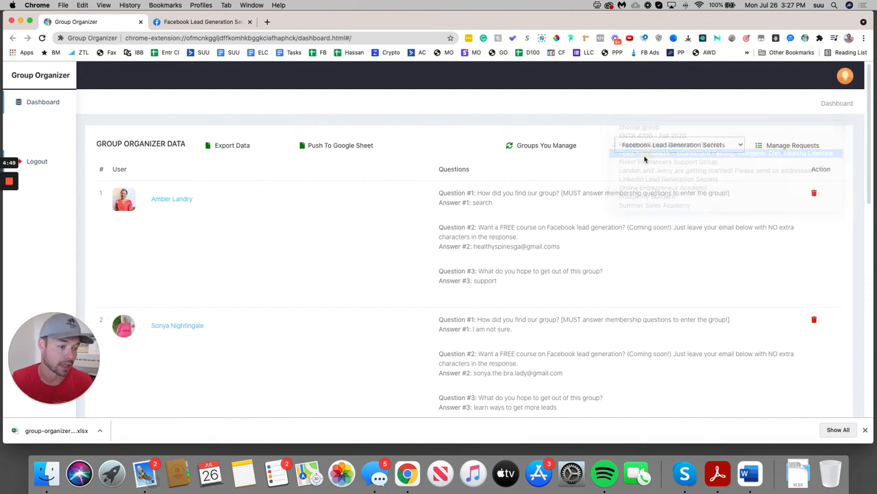
left_click(799, 146)
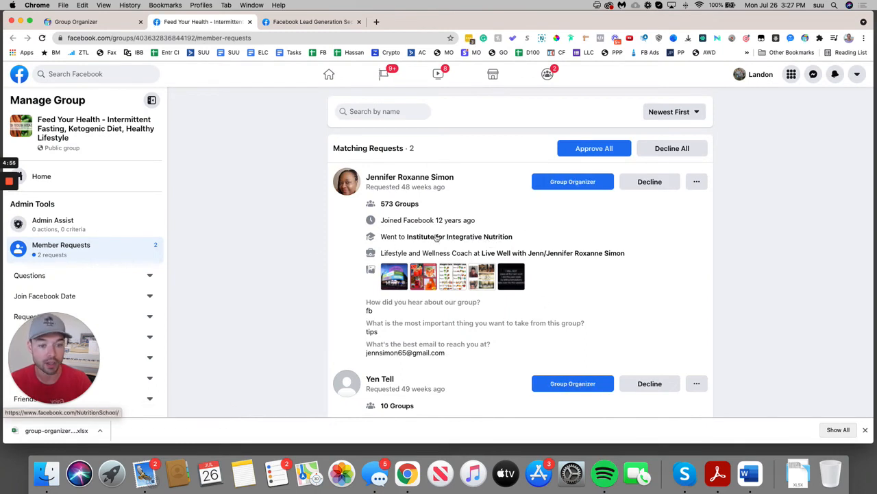
left_click(250, 21)
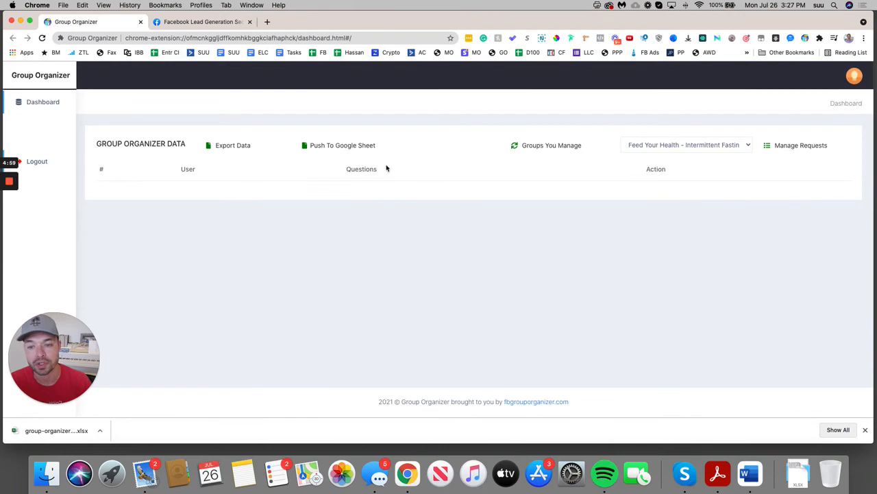
left_click(712, 151)
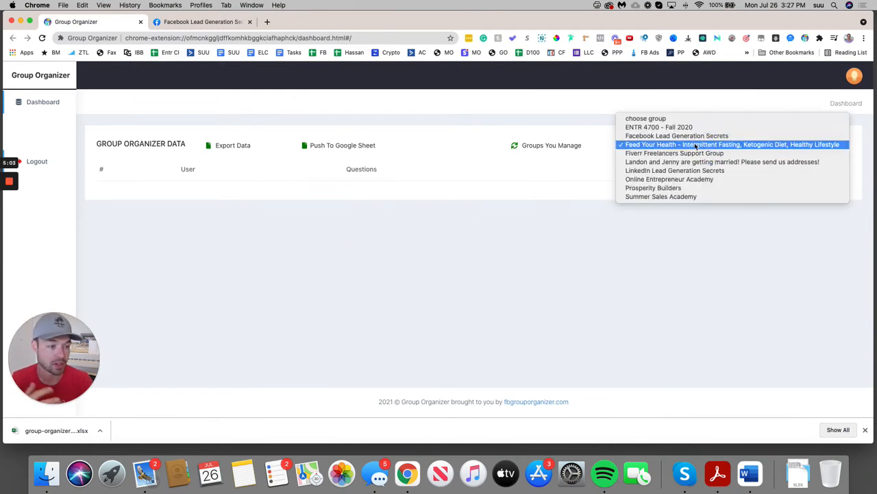
left_click(688, 137)
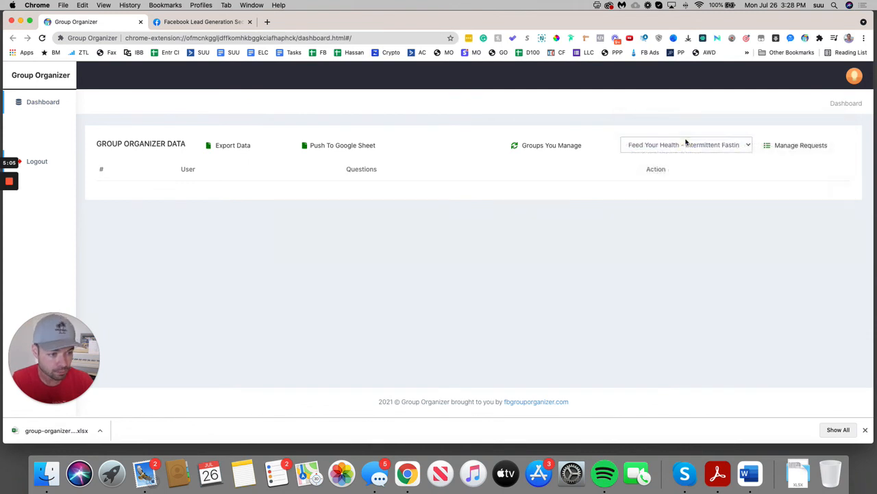